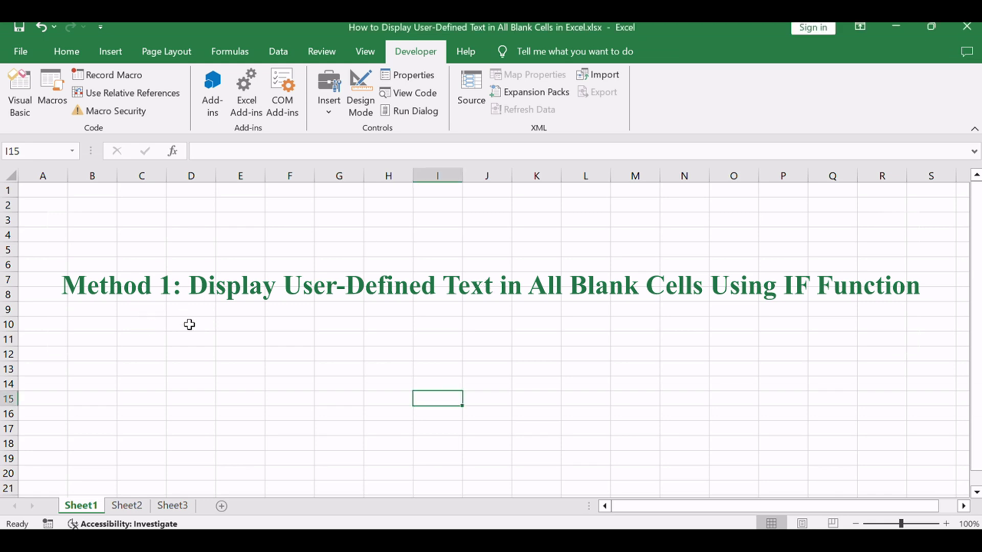
- Switch to Sheet2 and review the IF formula instructions and the blank Comment cell C2
click(129, 507)
click(473, 336)
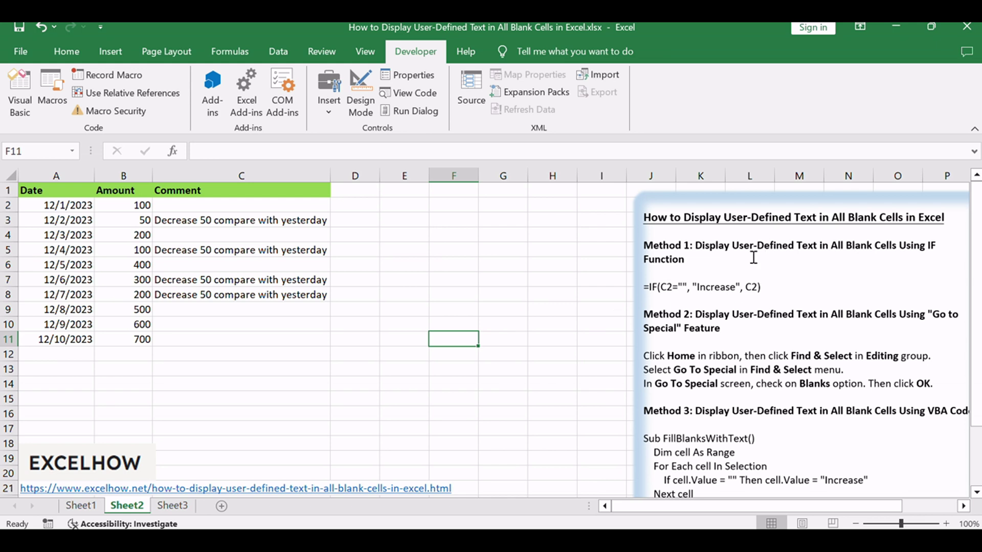
triple_click(657, 287)
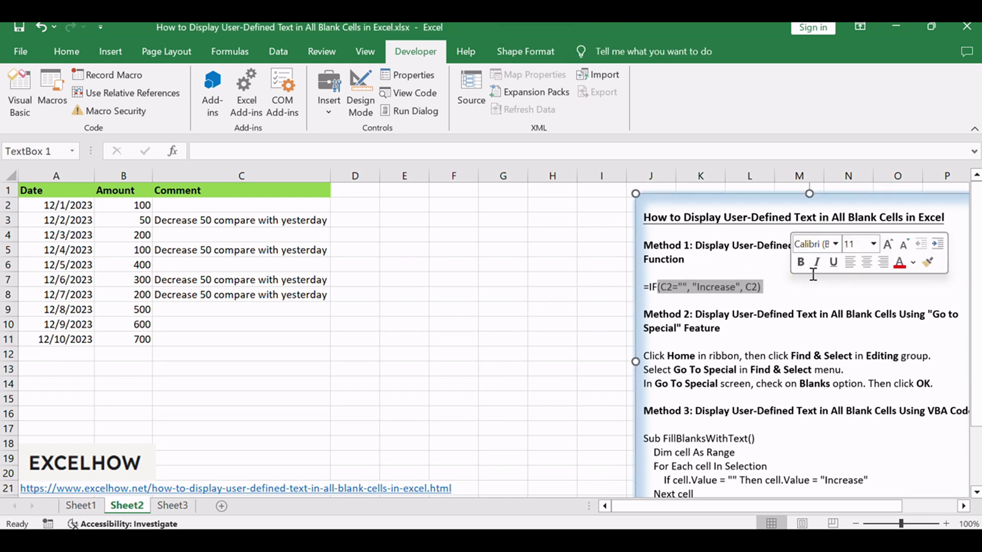
click(776, 246)
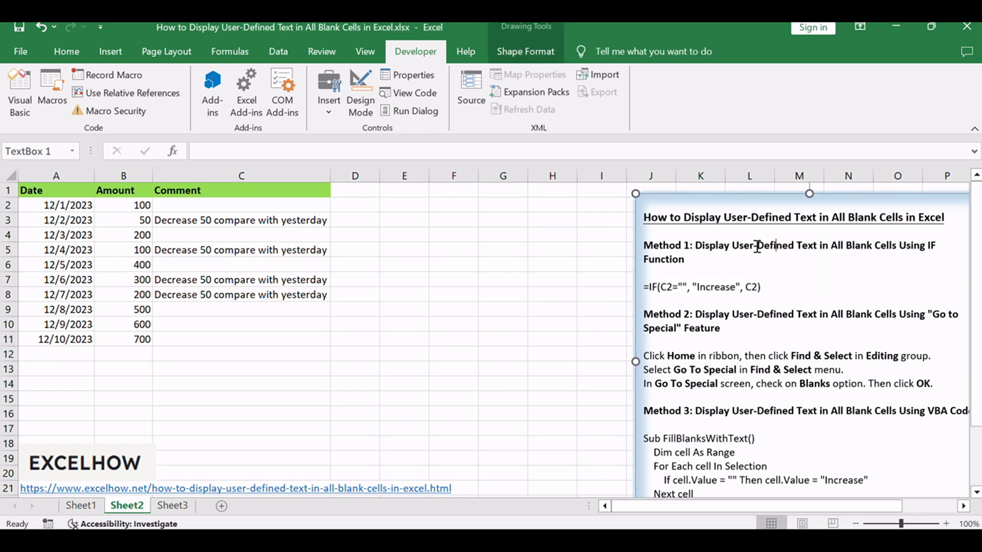
drag(207, 207, 213, 214)
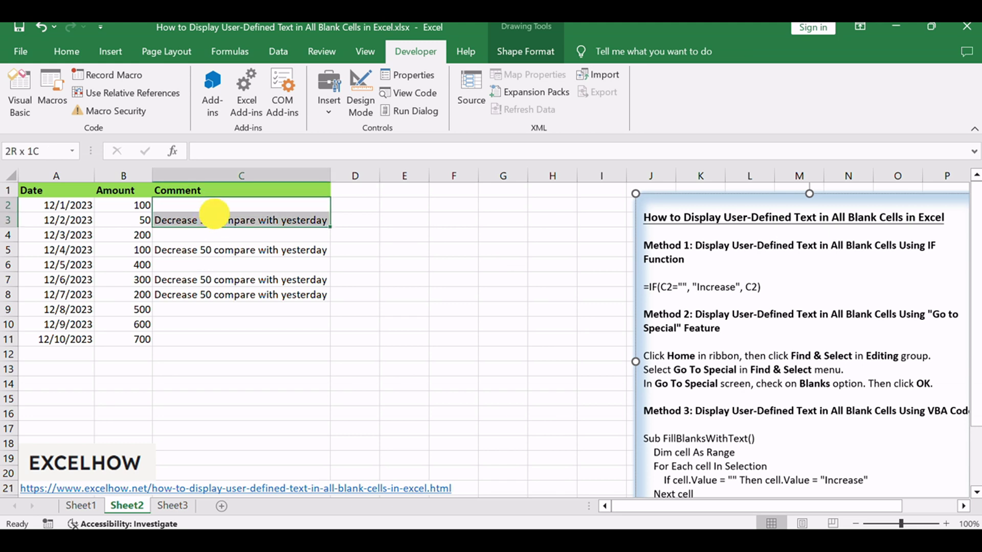
- Enter =IF(C2="", "Increase", C2) in D2 and fill it down to D11
click(362, 204)
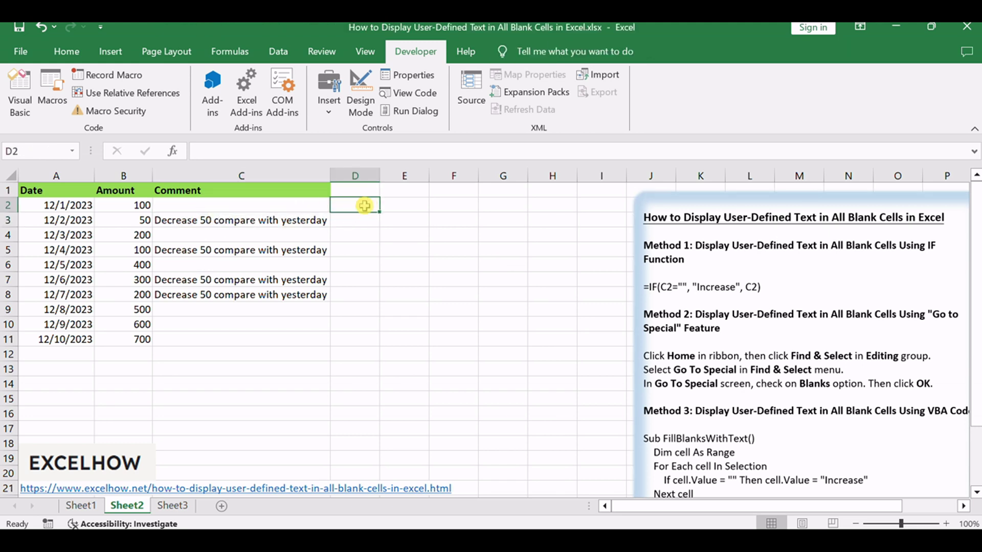
double_click(365, 206)
text(=IF(C2="", "Increase", C2))
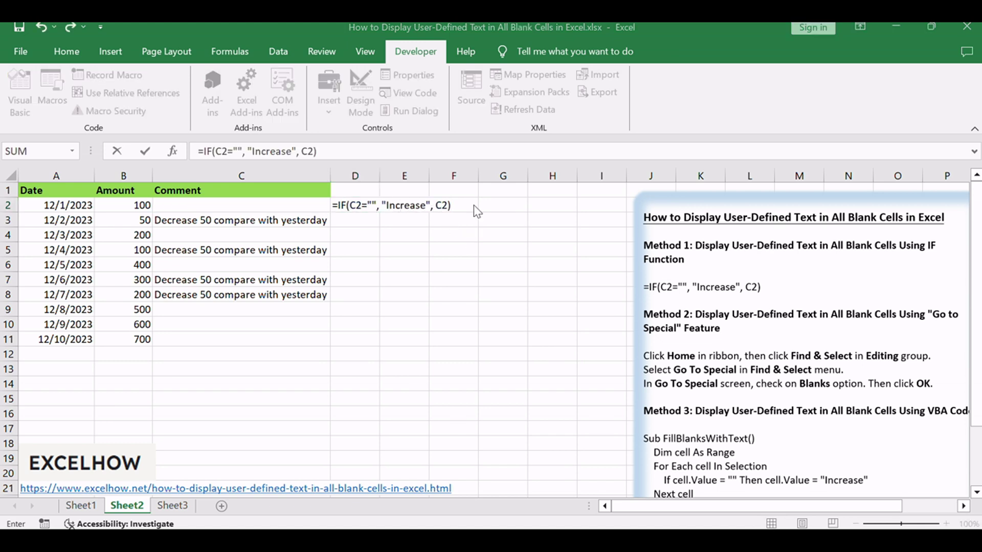
click(340, 149)
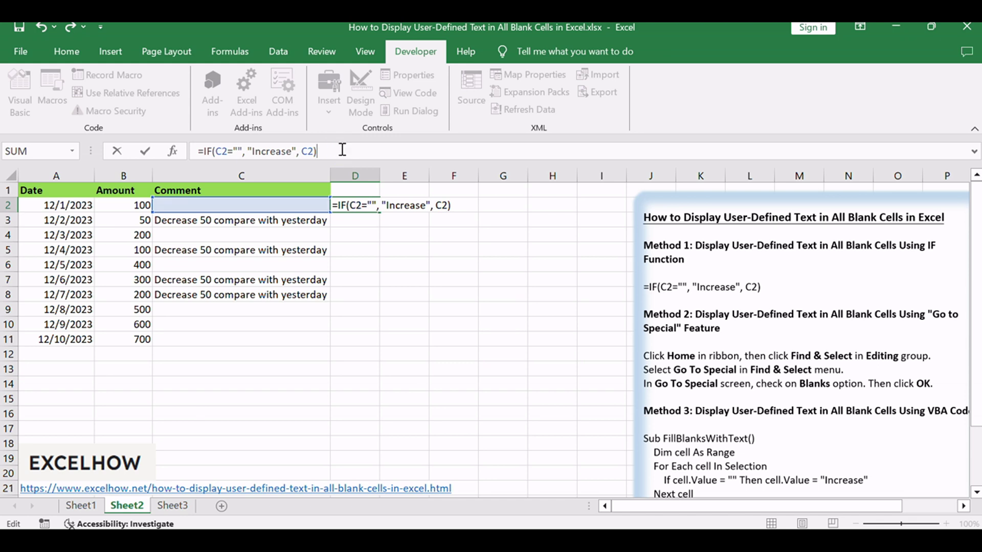
key(Return)
click(375, 202)
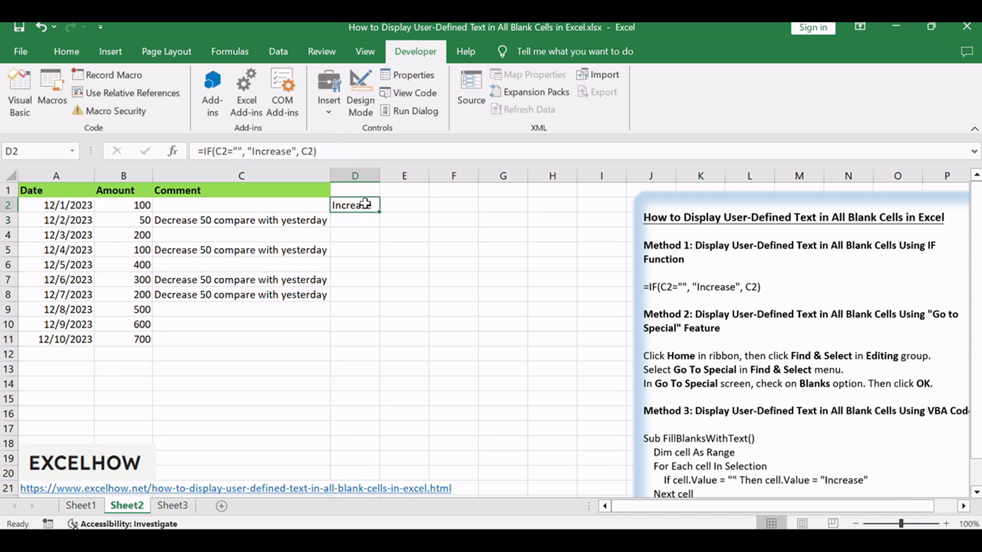
drag(372, 211, 368, 343)
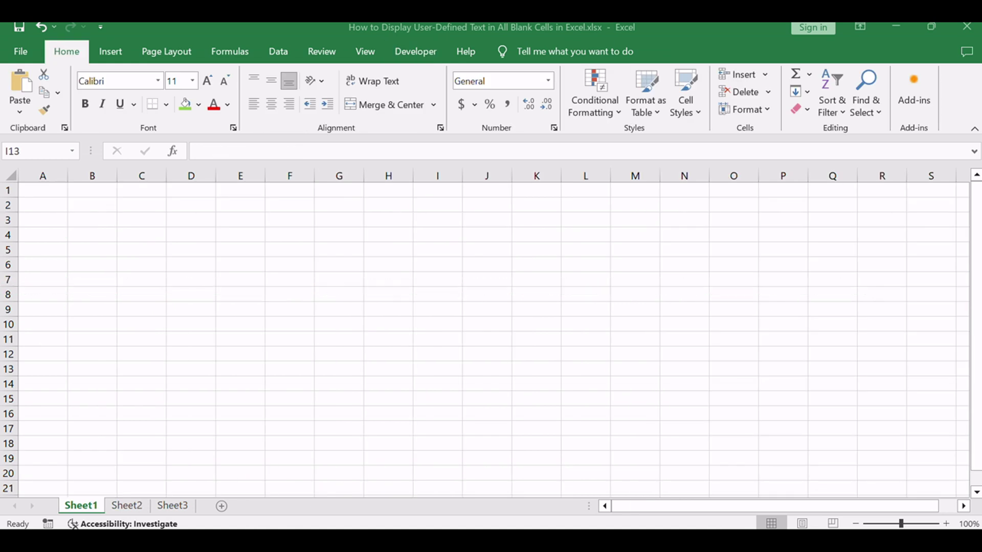
- On Sheet2, select the Comment cells C2 through C11
click(129, 506)
drag(899, 314, 960, 313)
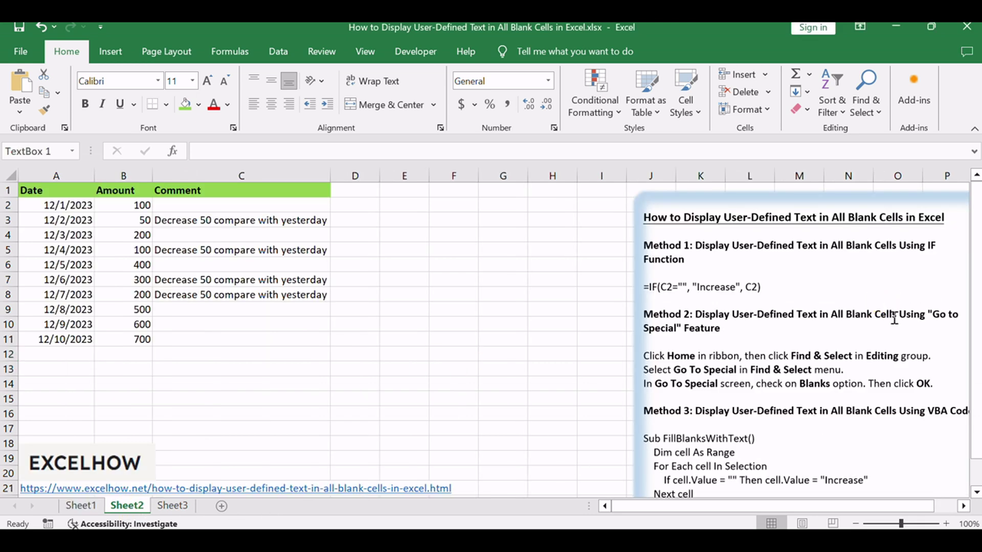
click(727, 342)
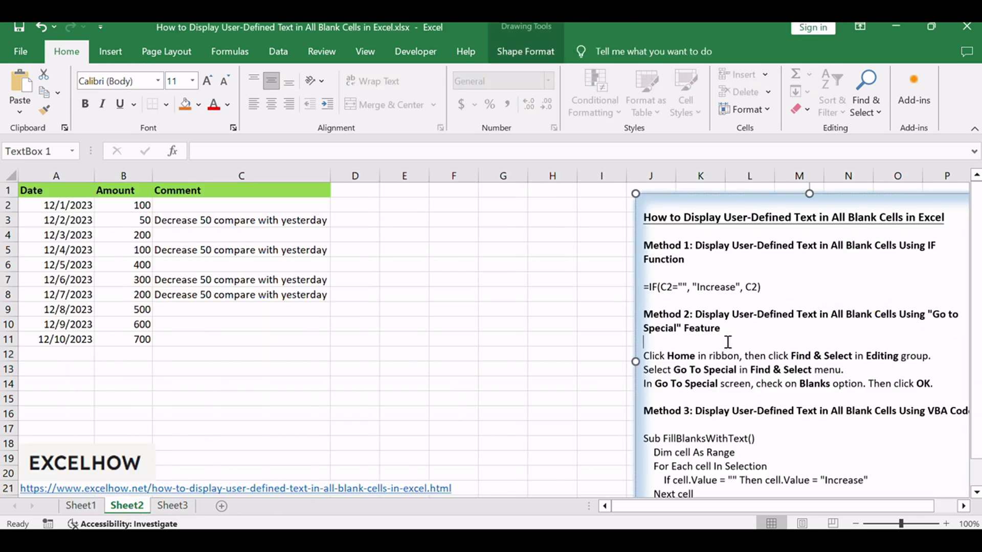
click(364, 372)
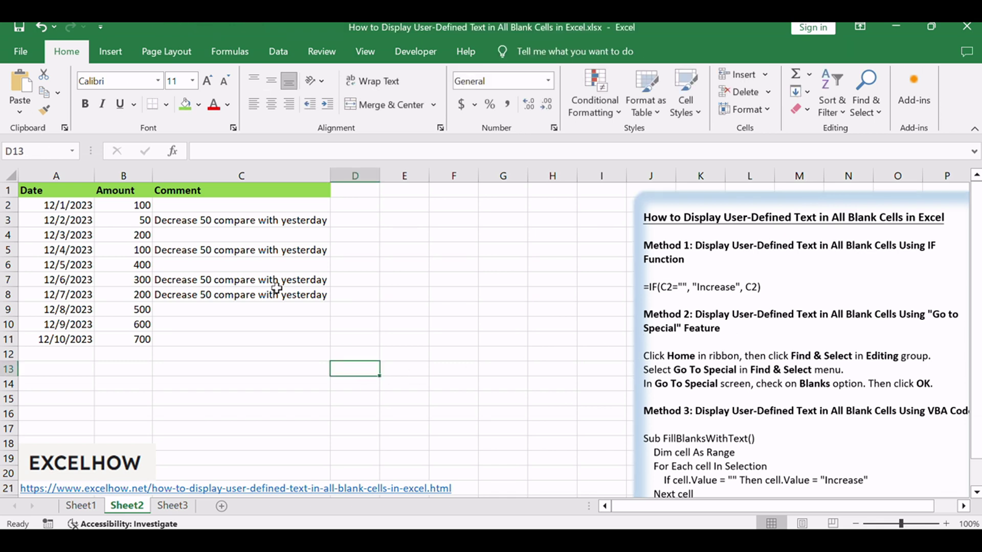
drag(217, 205, 210, 339)
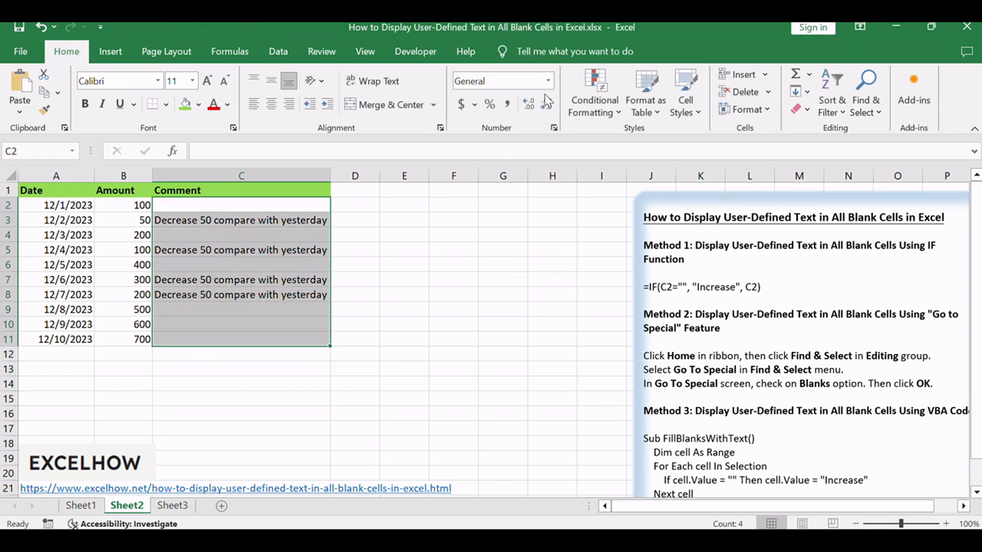
- Use Find & Select's Go To Special with Blanks to select only the empty cells
click(866, 99)
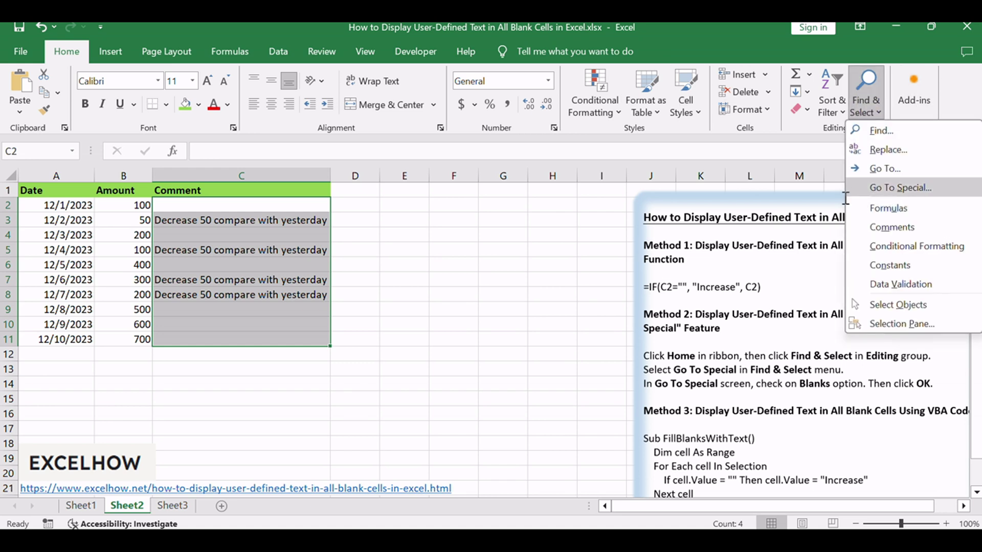
click(930, 189)
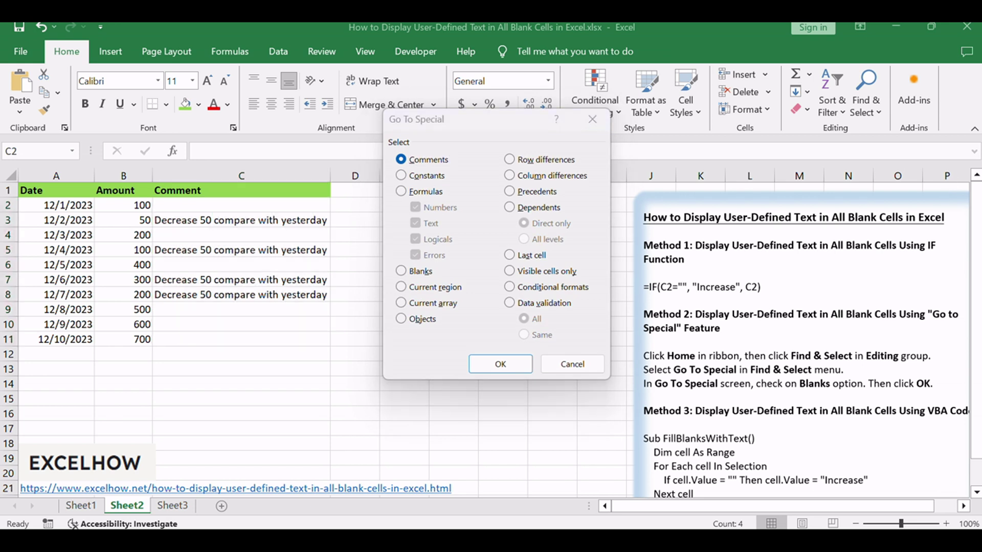
click(464, 130)
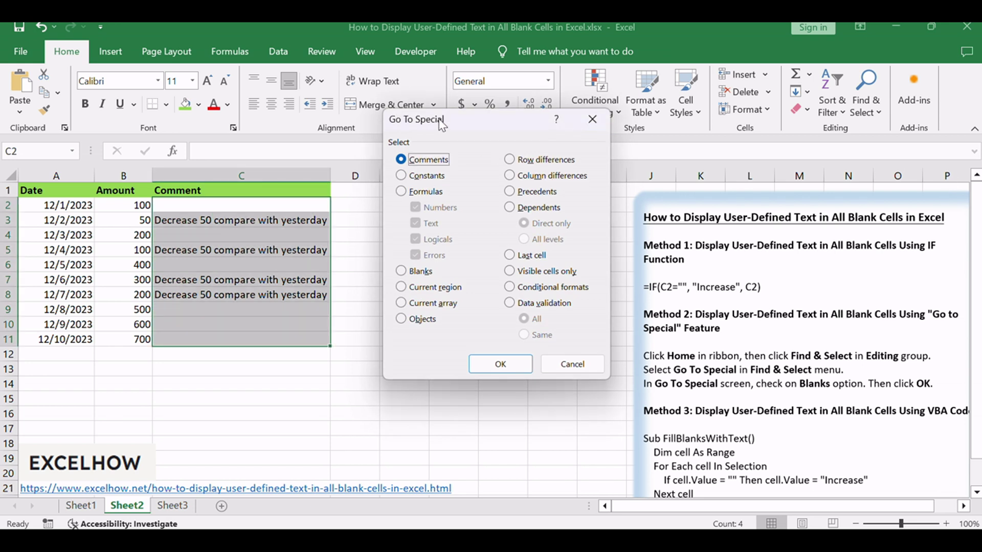
click(411, 276)
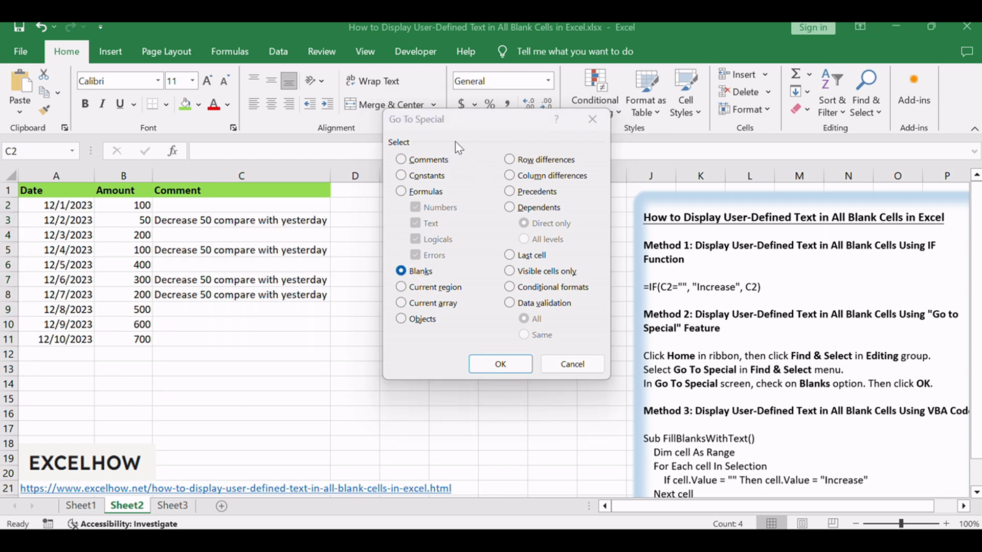
click(500, 363)
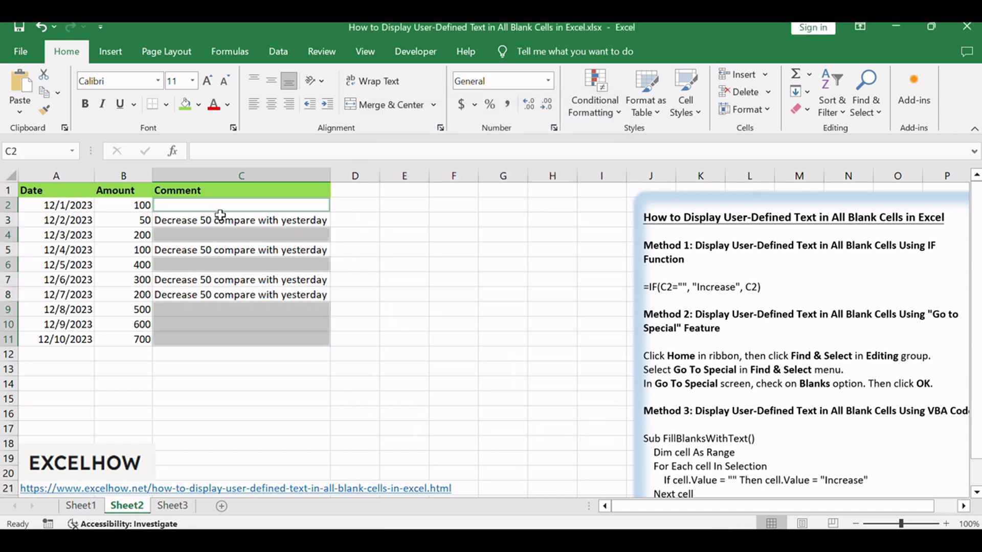
- Enter 'Increase' into all selected blank Comment cells at once with Ctrl+Enter
click(238, 149)
text(Increase)
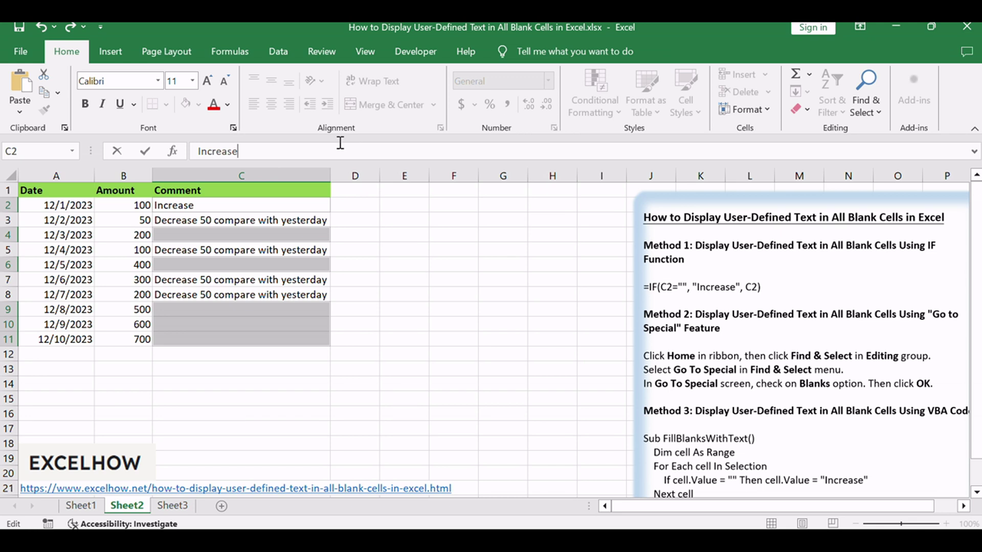
key(ctrl+Return)
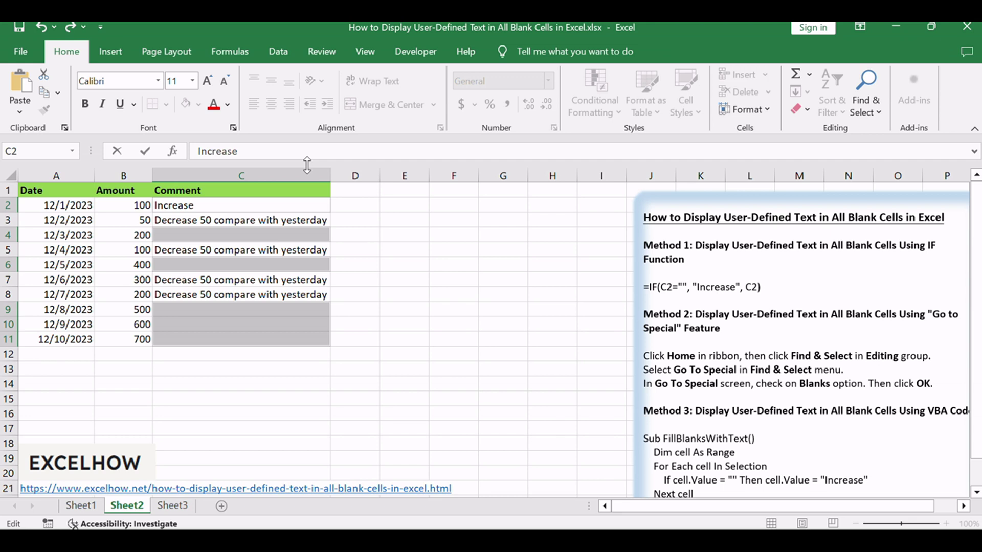
key(ctrl+Return)
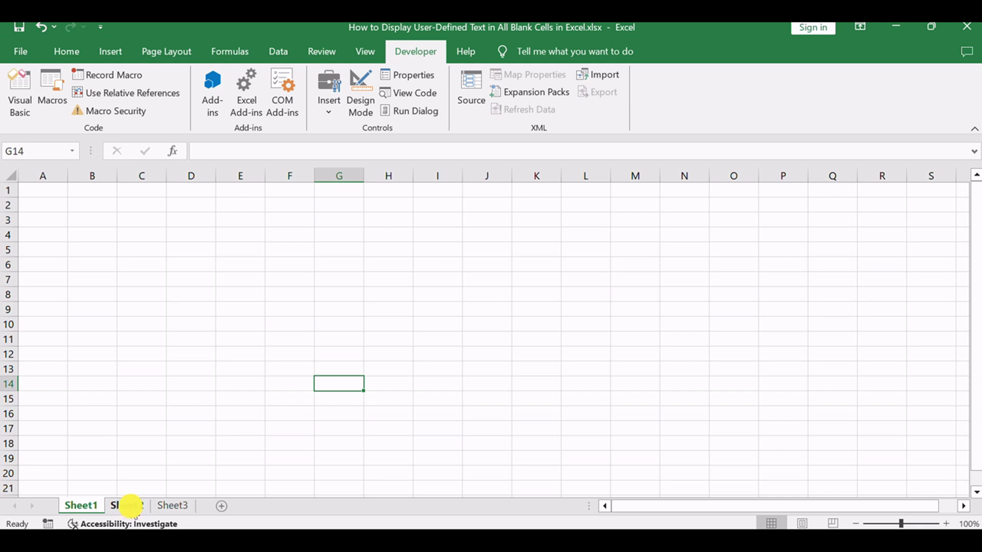
- On Sheet2, select an empty cell beside the table and open the VBA editor (Alt+F11)
click(128, 506)
drag(846, 419, 921, 421)
scroll(920, 422, down, 2)
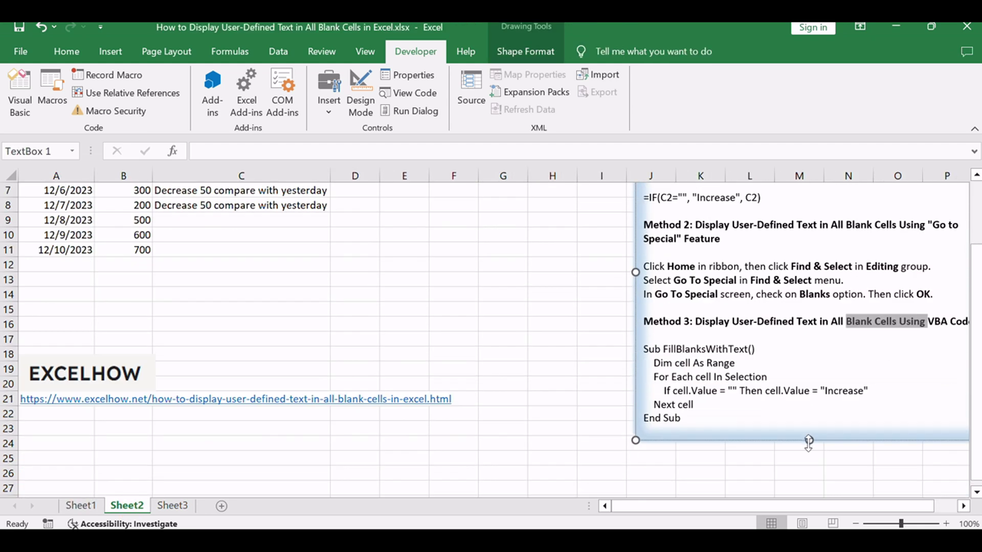
scroll(807, 440, up, 1)
scroll(806, 440, up, 1)
click(443, 279)
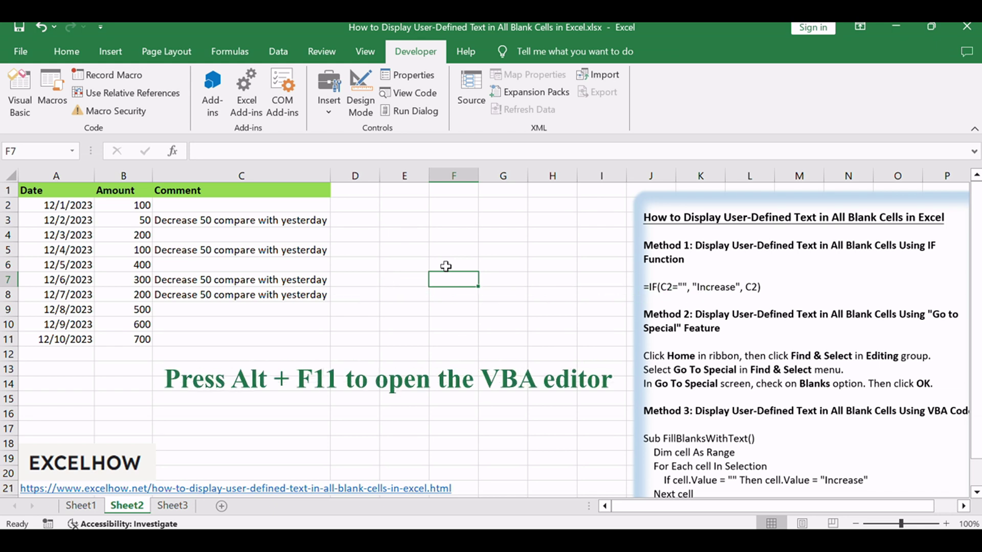
click(446, 266)
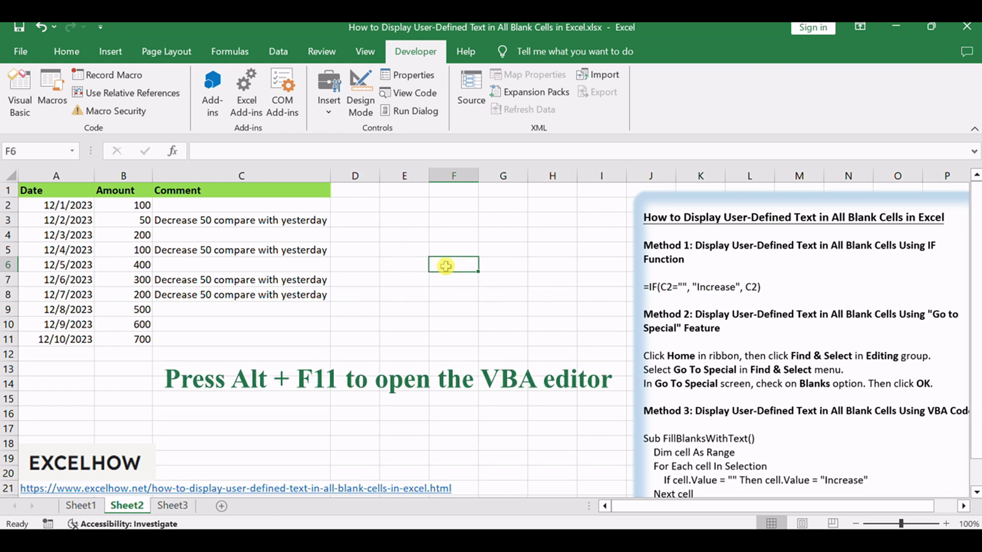
key(alt+F11)
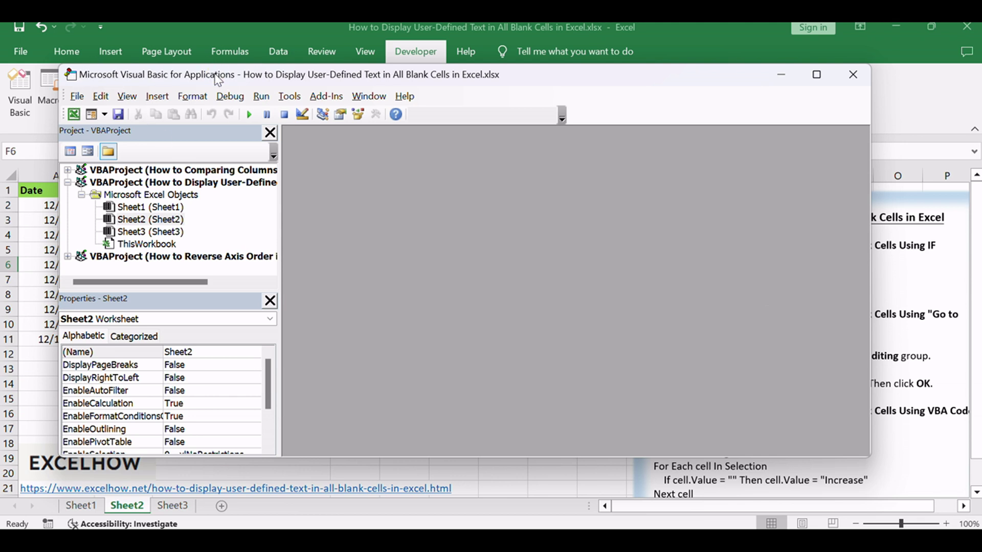
- Insert a new module into the VBA project, paste the FillBlanksWithText macro, and close the editor
right_click(220, 209)
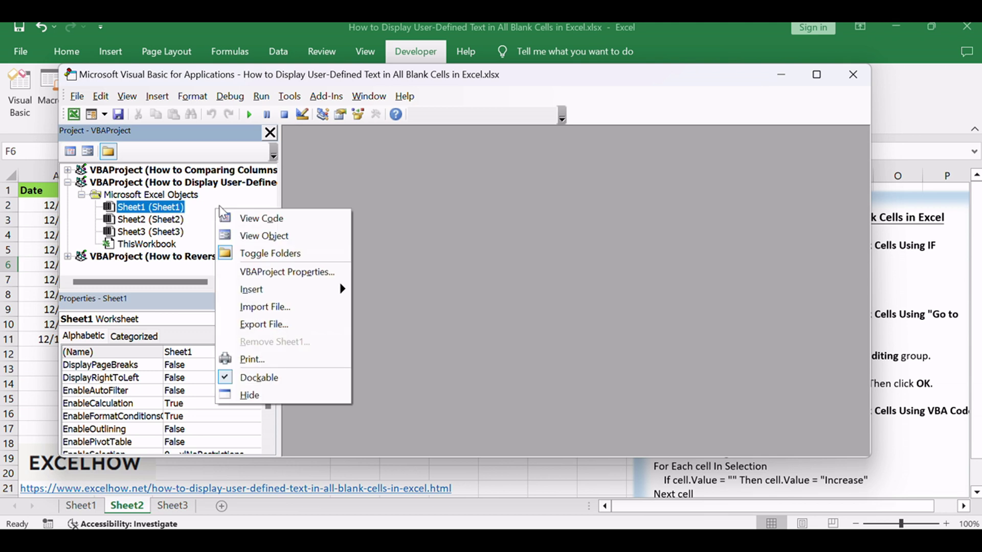
mouse_move(253, 290)
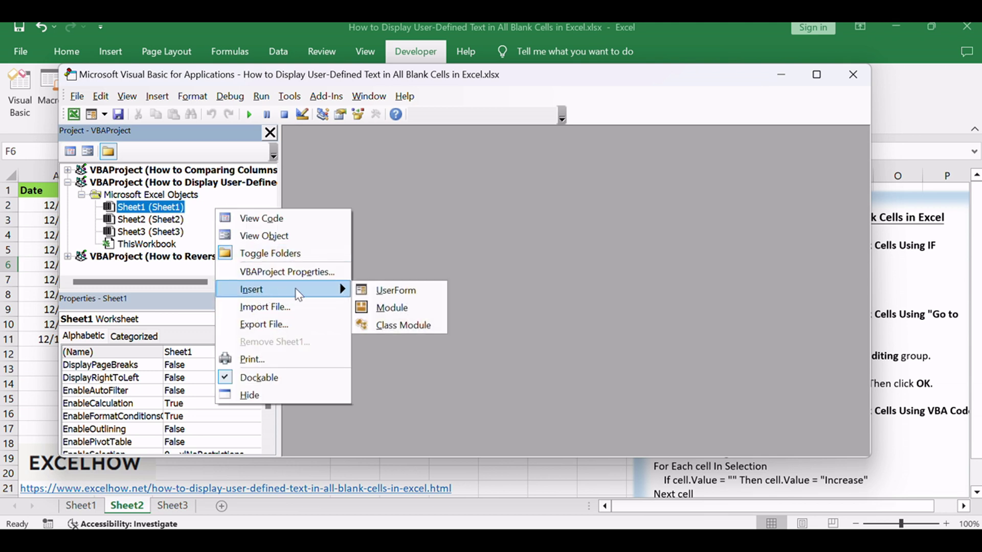
click(417, 308)
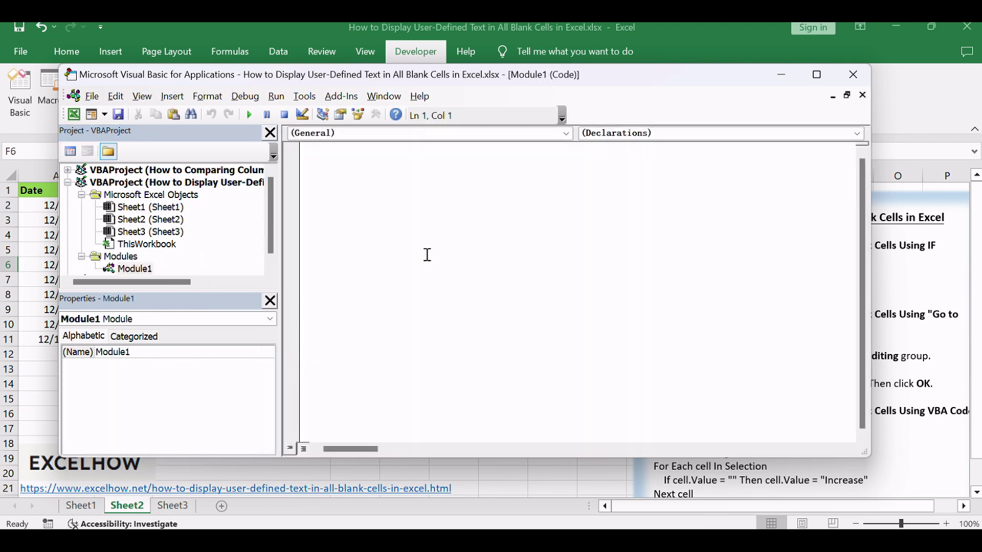
text(Sub FillBlanksWithText()     Dim cell As Range     For Each cell In Selection         If cell.Value = "" Then cell.Value = "Increase"     Next cell End Sub)
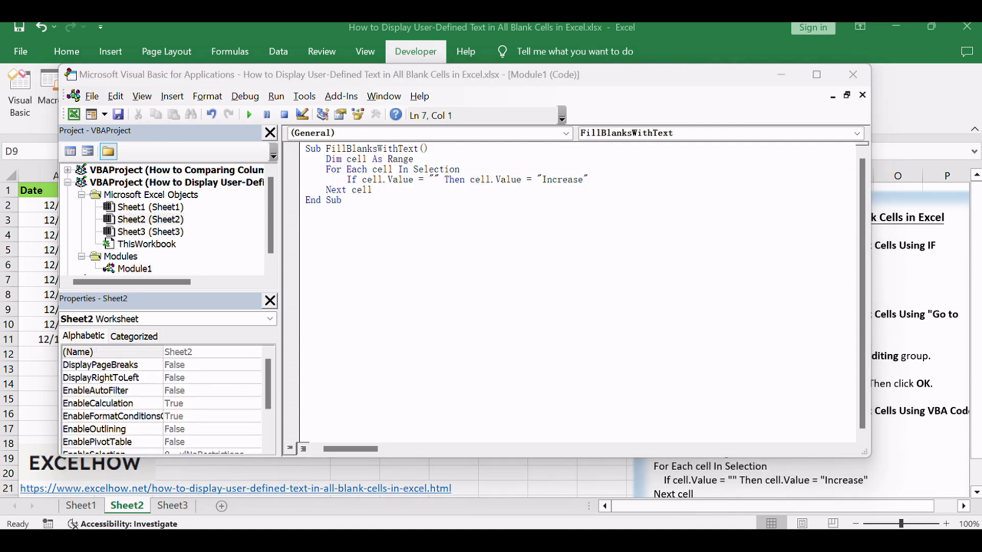
click(853, 74)
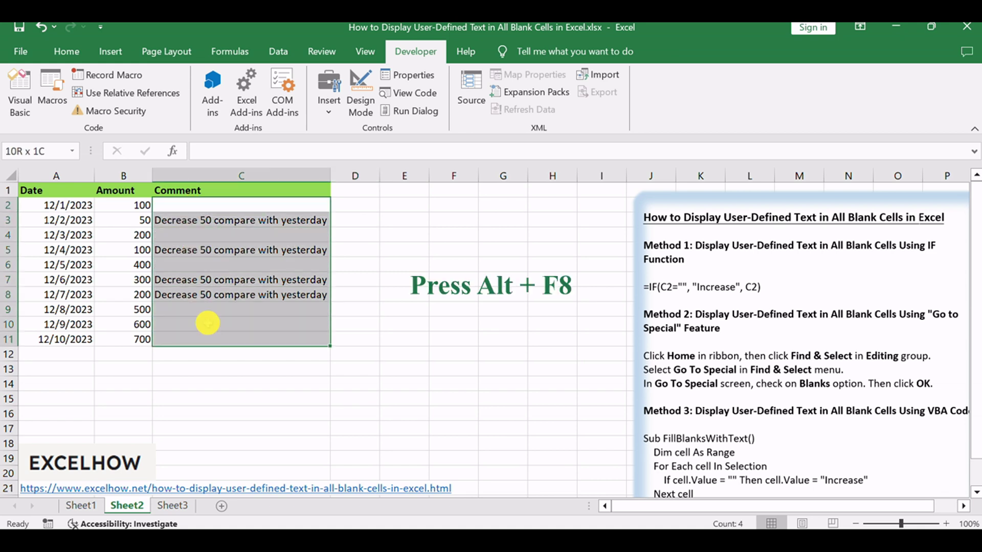
- Run the FillBlanksWithText macro on the selected Comment cells C2:C11
drag(185, 209, 205, 325)
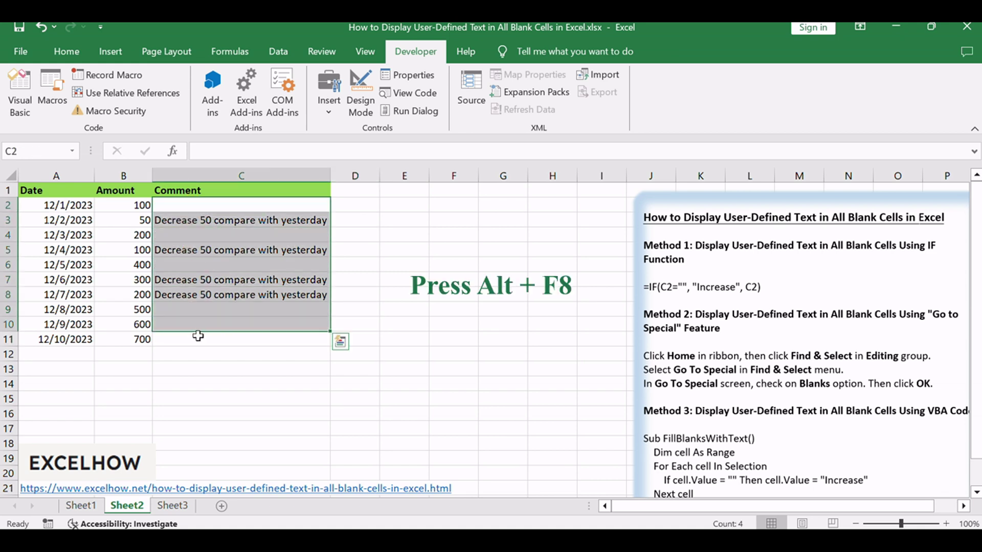
key(alt+F8)
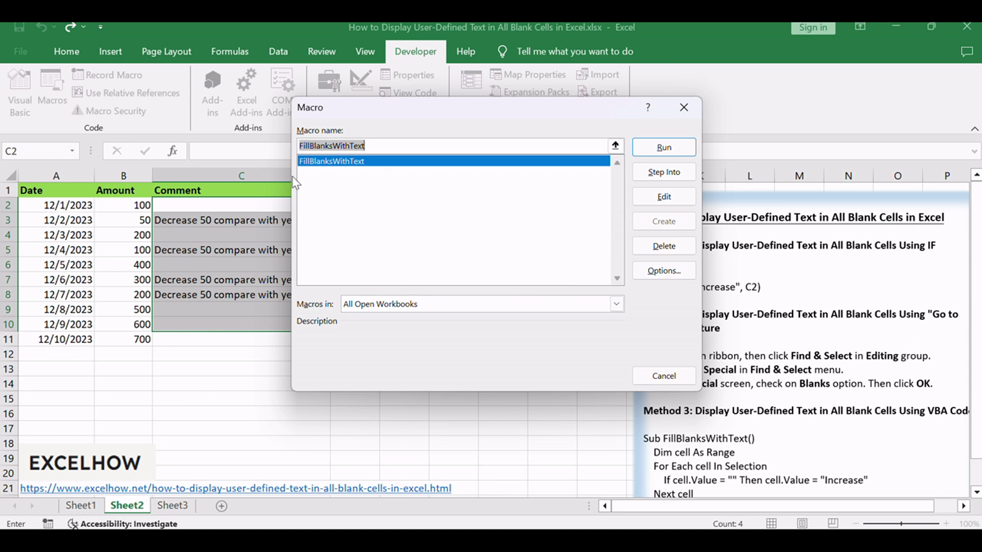
click(319, 163)
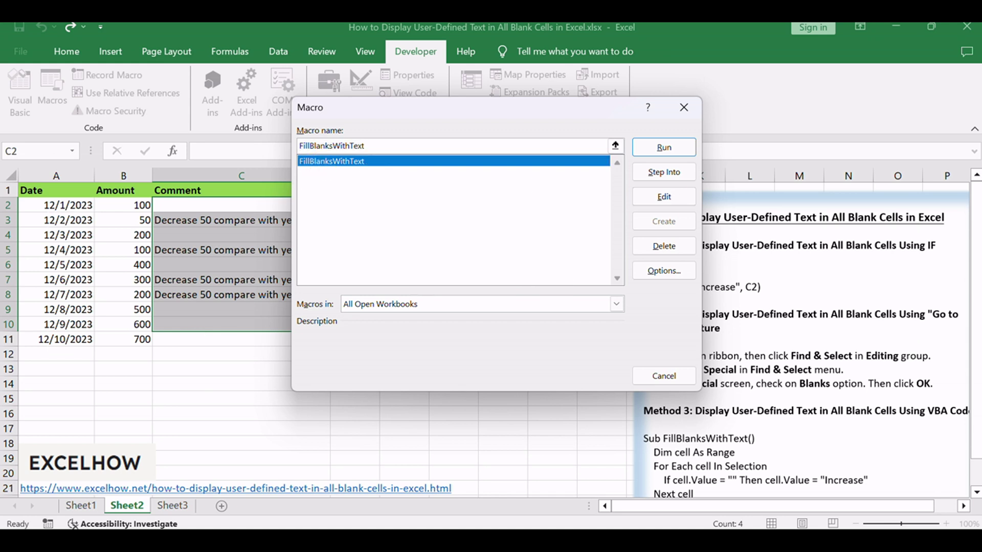
key(Return)
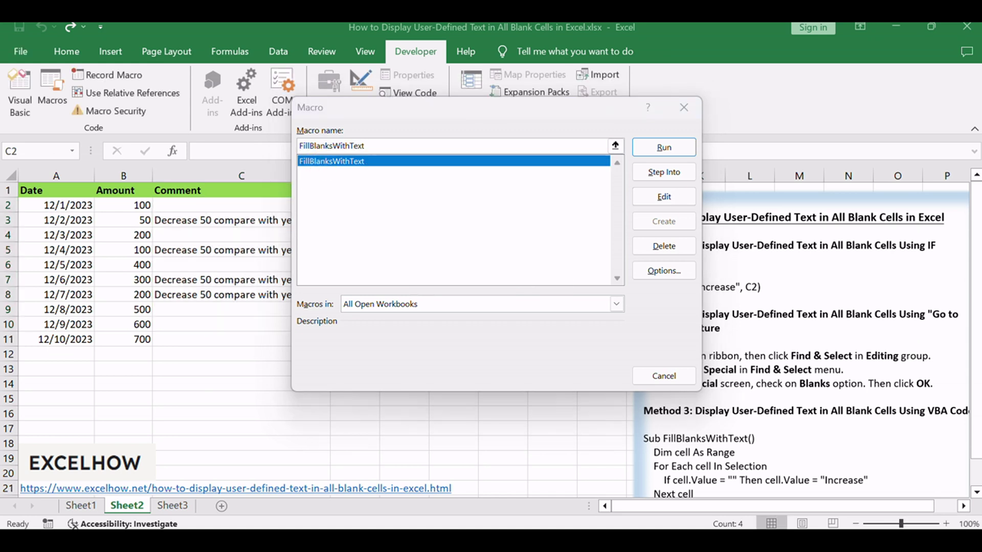
click(664, 147)
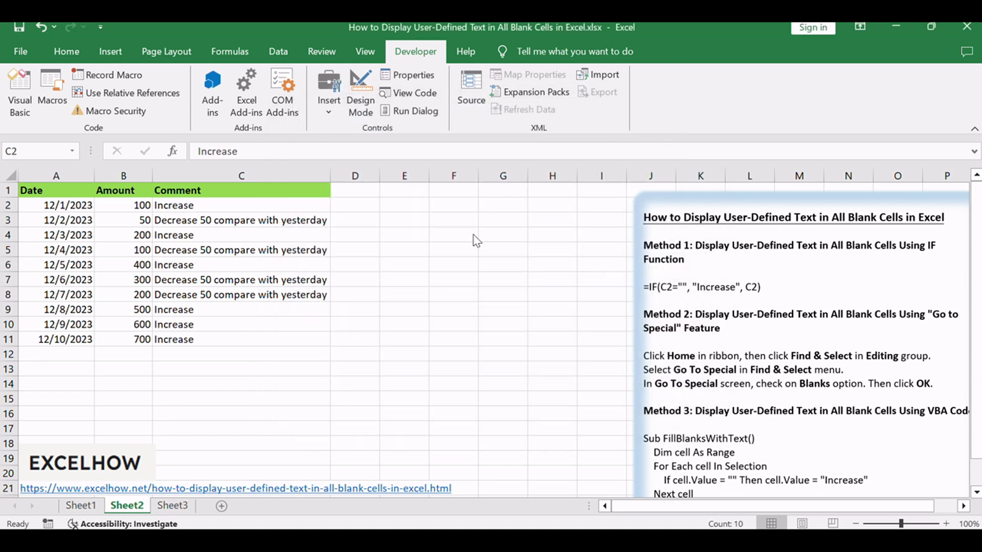
- Check that C2, C4, C6, C9, C10 and C11 now read 'Increase'
click(193, 209)
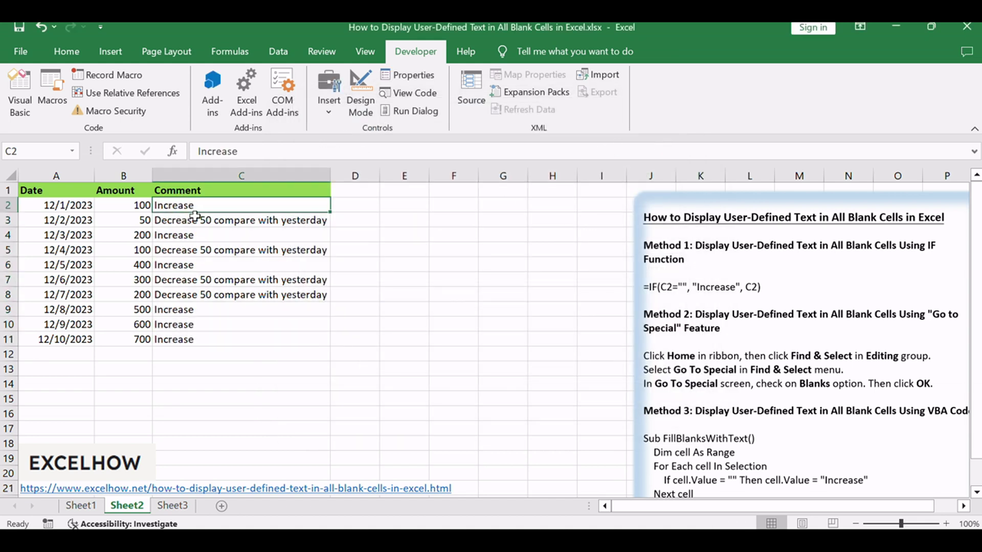
click(200, 236)
click(202, 265)
click(201, 310)
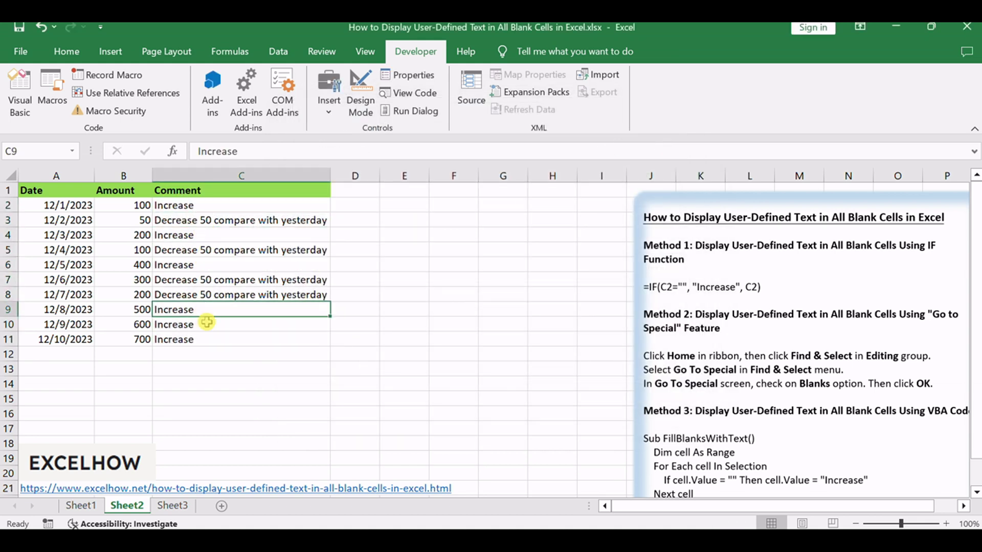
click(206, 340)
click(214, 325)
click(220, 311)
click(469, 312)
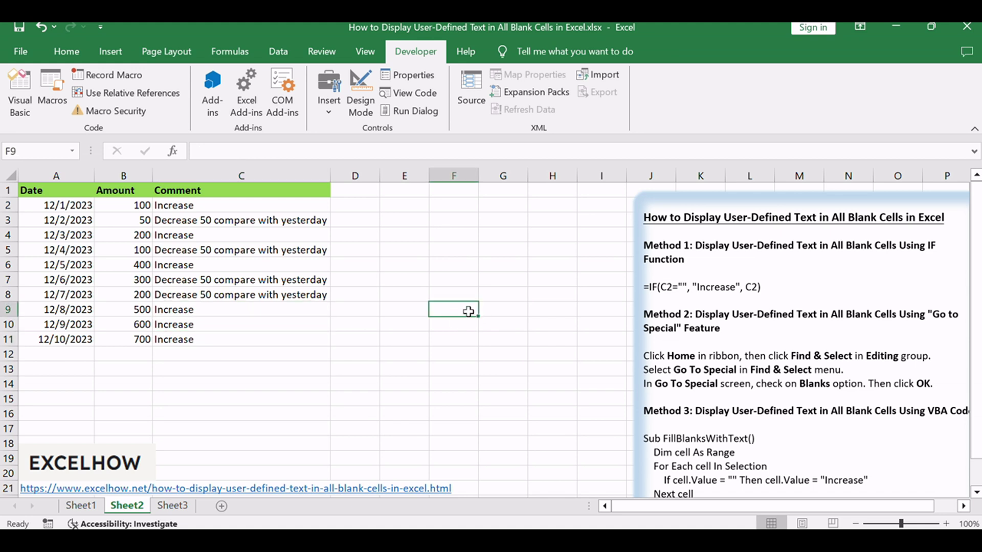
click(435, 339)
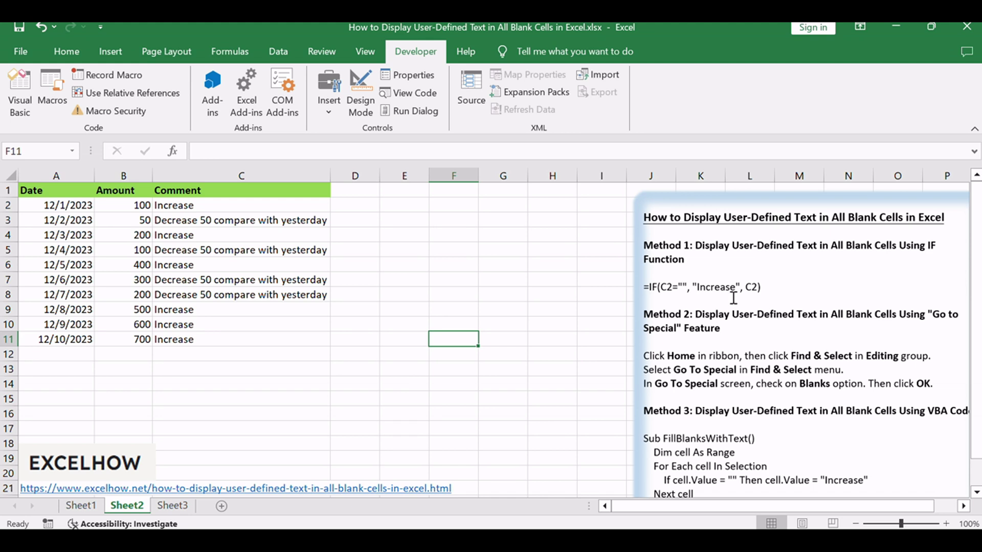
click(695, 368)
scroll(716, 373, down, 2)
click(692, 350)
drag(691, 349, 756, 416)
click(816, 322)
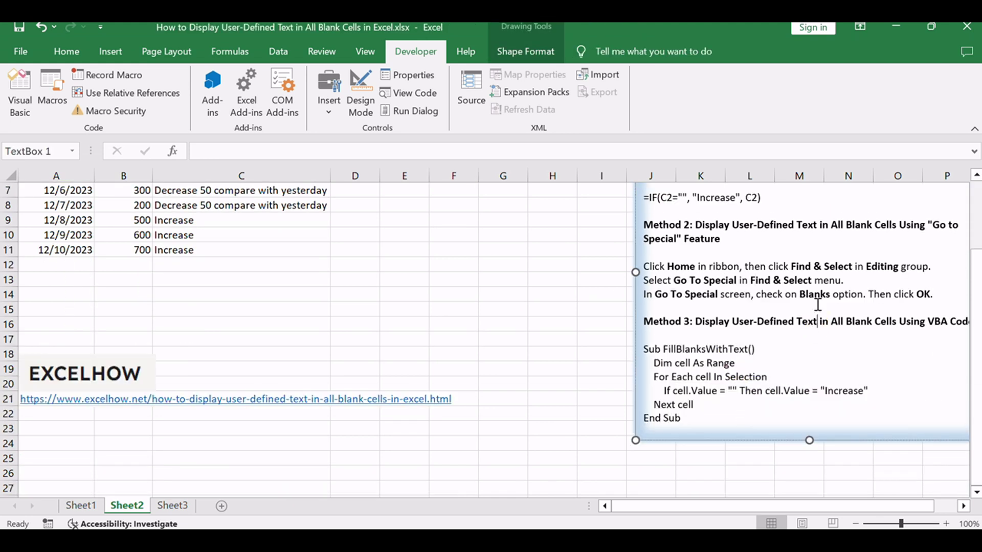
scroll(817, 305, up, 2)
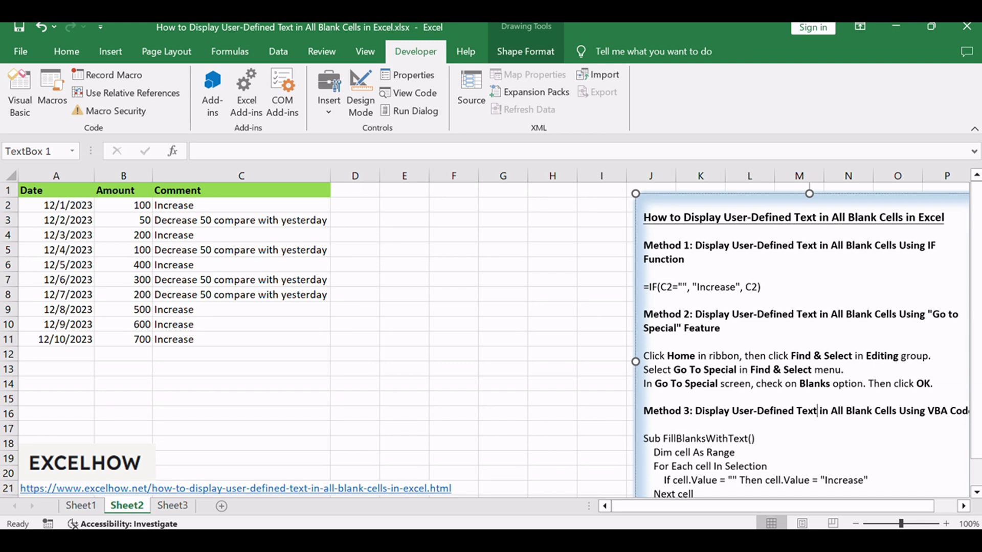